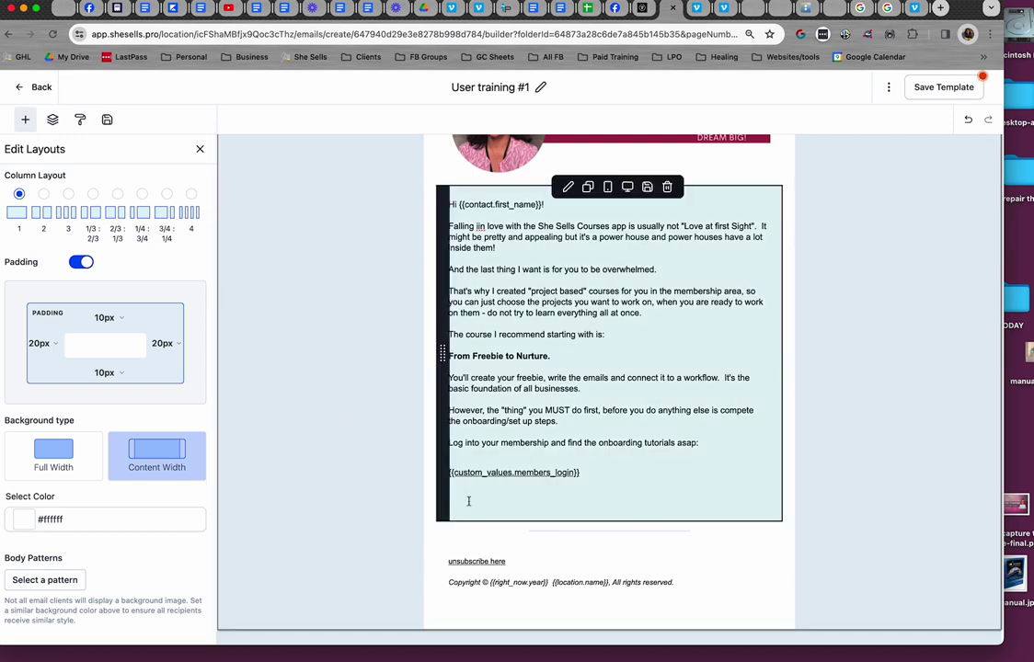
# Place the caret on the empty line below the members login link in the User training #1 text block
pyautogui.click(469, 502)
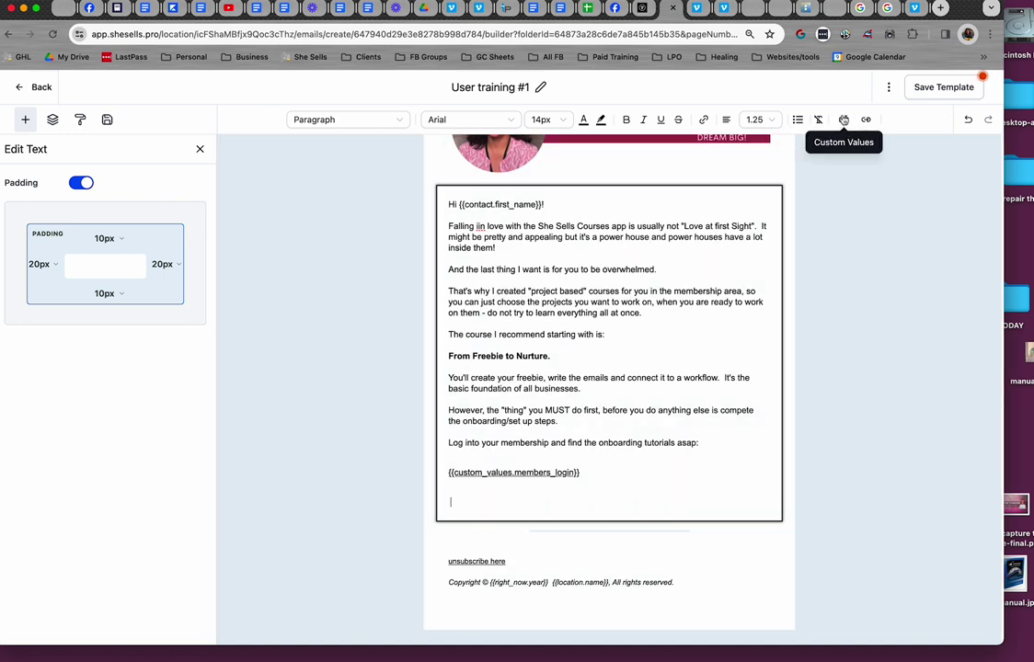
pyautogui.click(843, 118)
# Insert {{user.email_signature}} from Custom Values > User > Signature and save the template
pyautogui.click(843, 120)
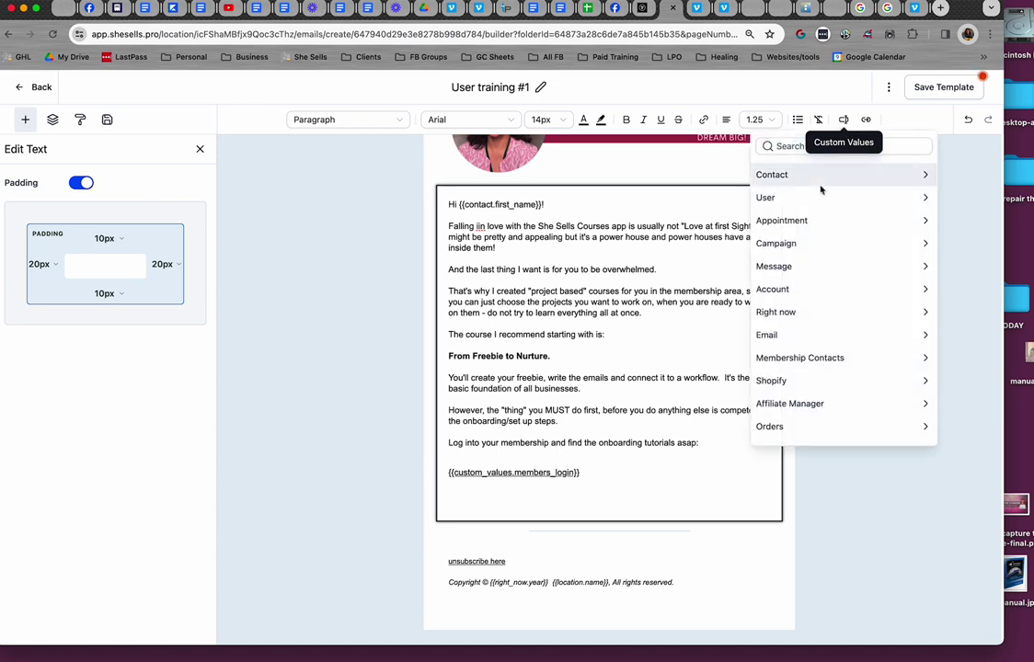
pyautogui.click(926, 200)
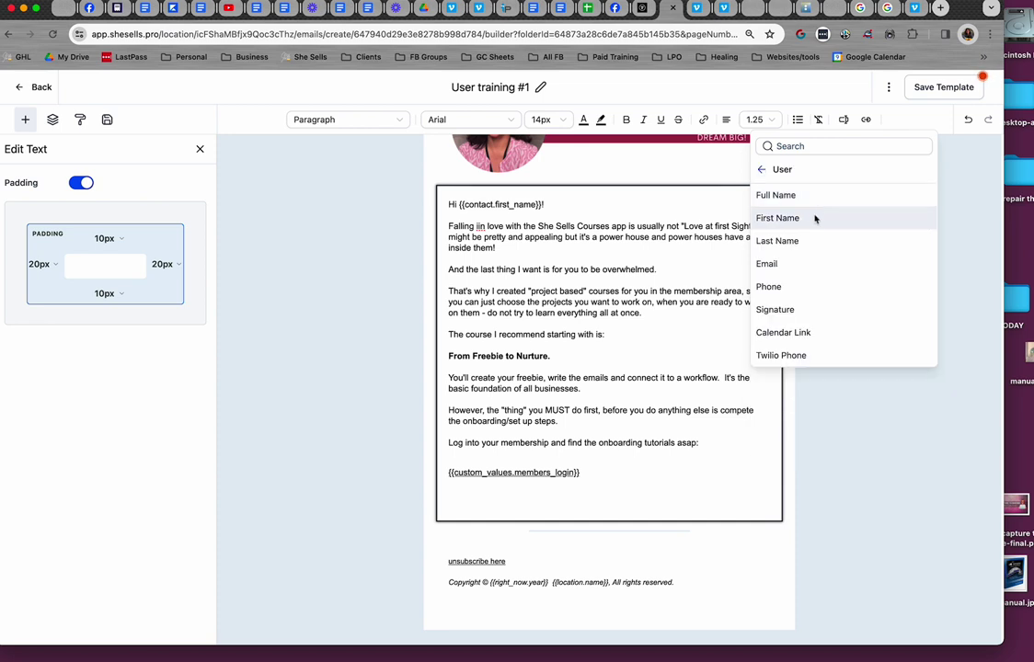
pyautogui.click(774, 310)
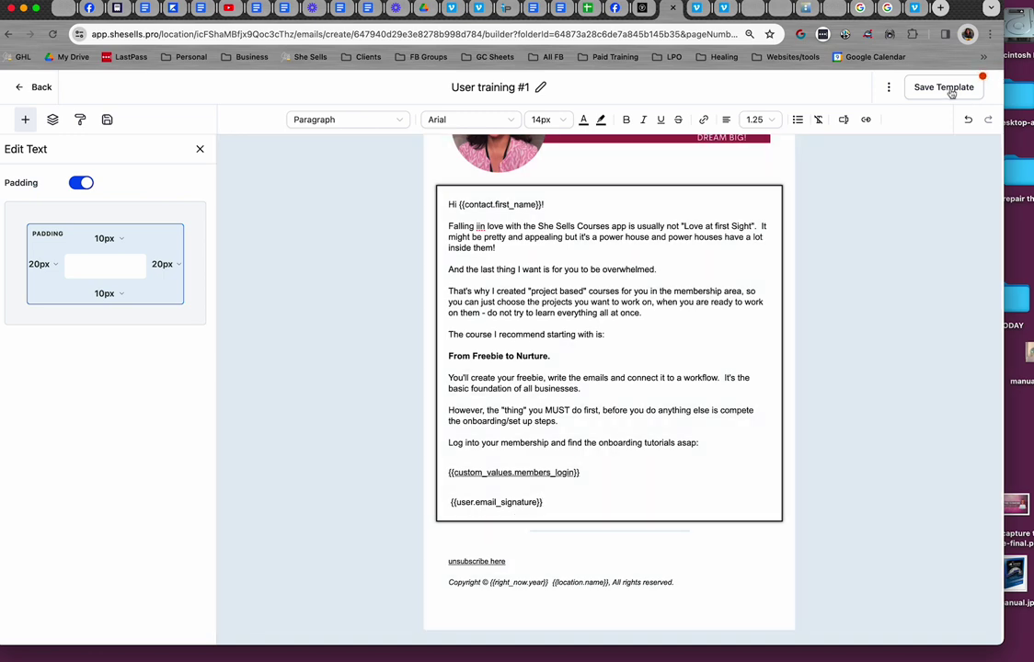
pyautogui.click(949, 89)
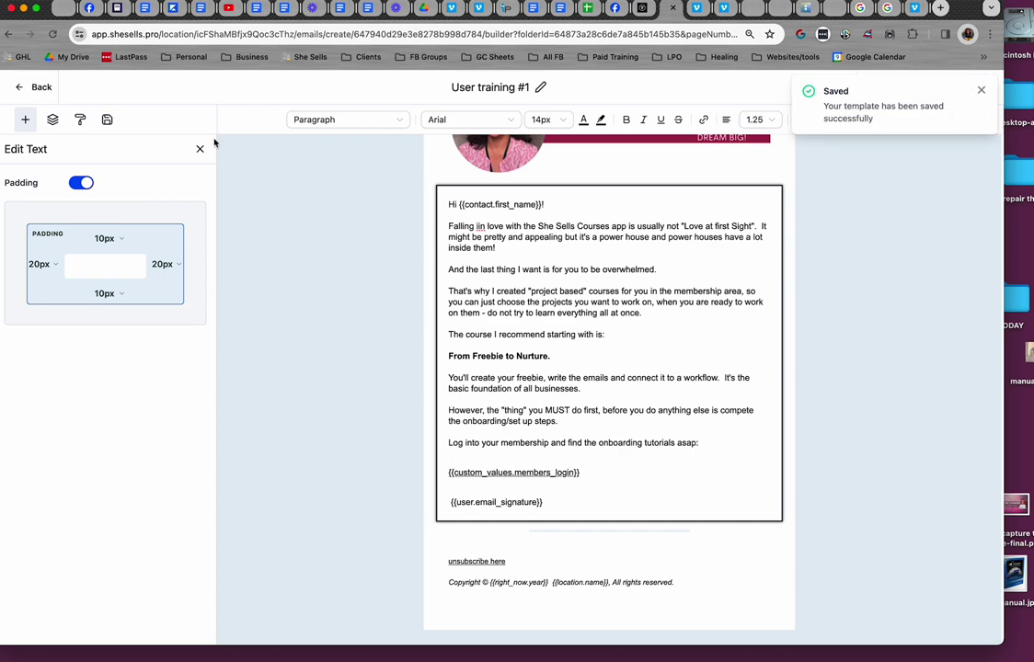
pyautogui.click(37, 87)
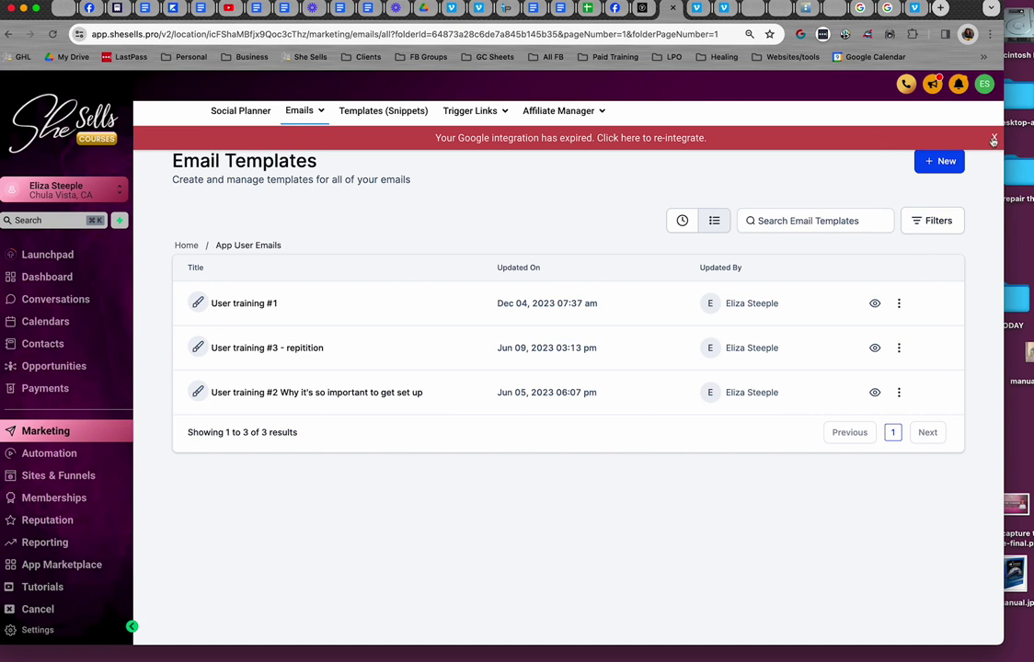
# Dismiss the expired Google integration notice and go to Settings > My Staff
pyautogui.click(994, 139)
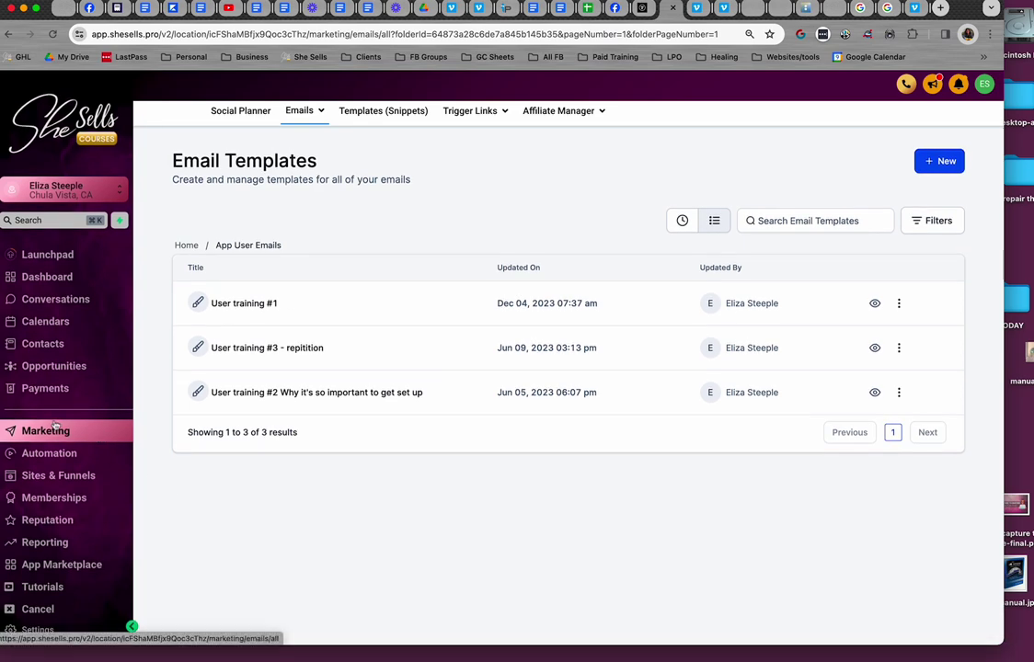
pyautogui.click(37, 631)
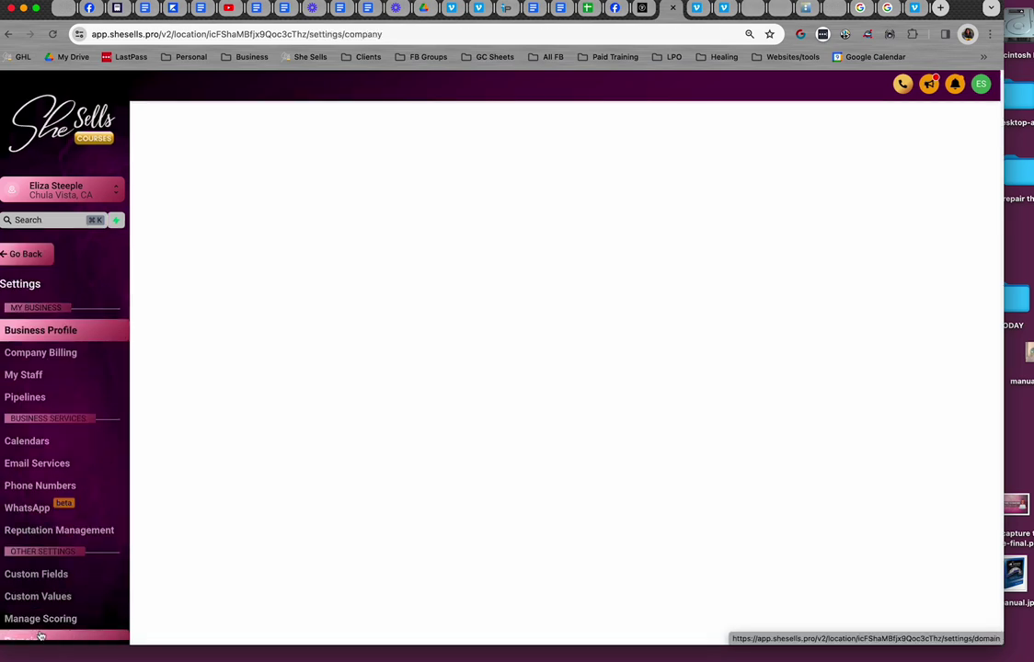
pyautogui.click(34, 378)
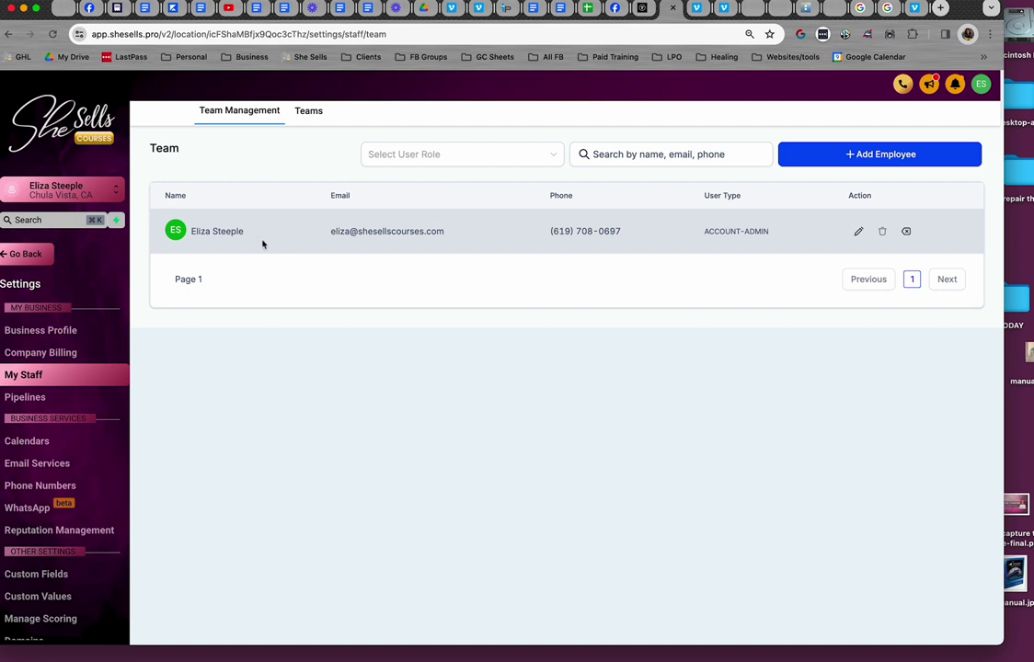
# Edit the staff member's profile and select the business-card image in the Signature section
pyautogui.click(858, 233)
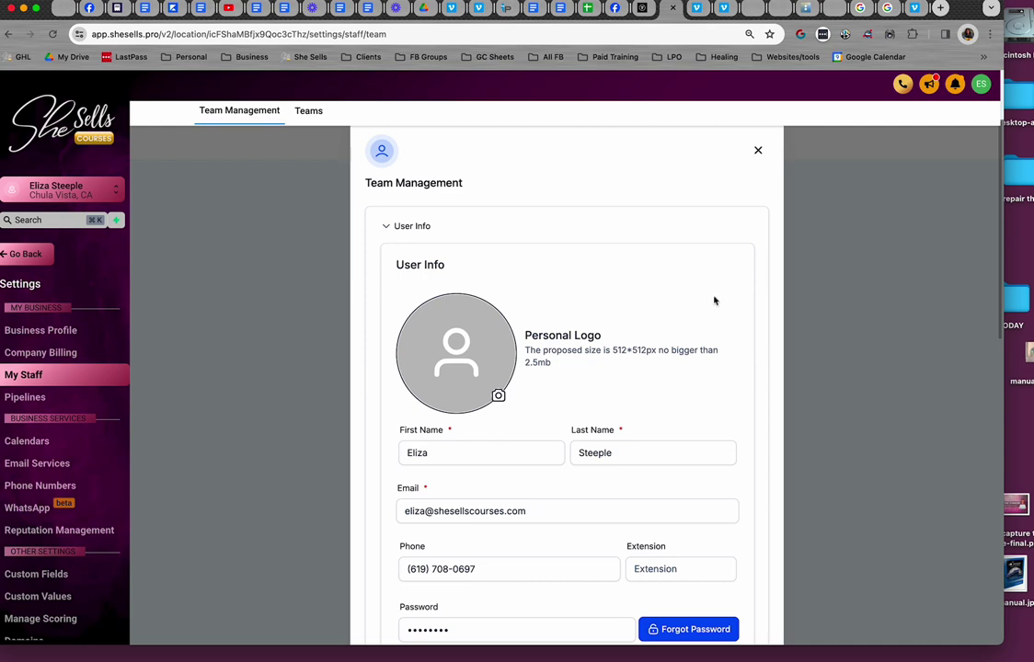
pyautogui.scroll(-5, 643, 366)
pyautogui.scroll(-2, 645, 369)
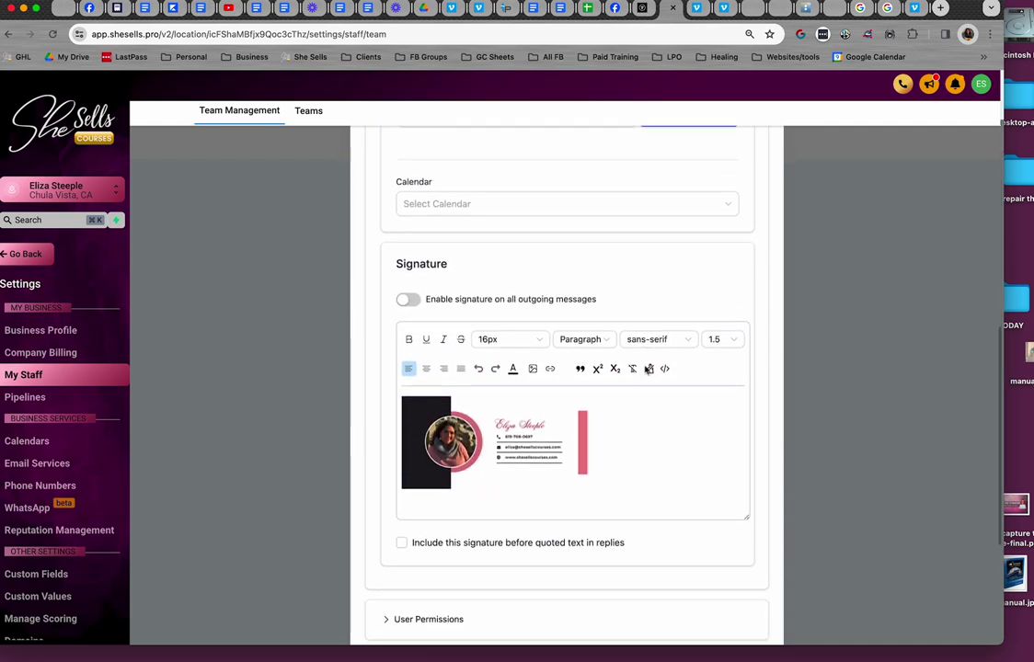
pyautogui.click(503, 419)
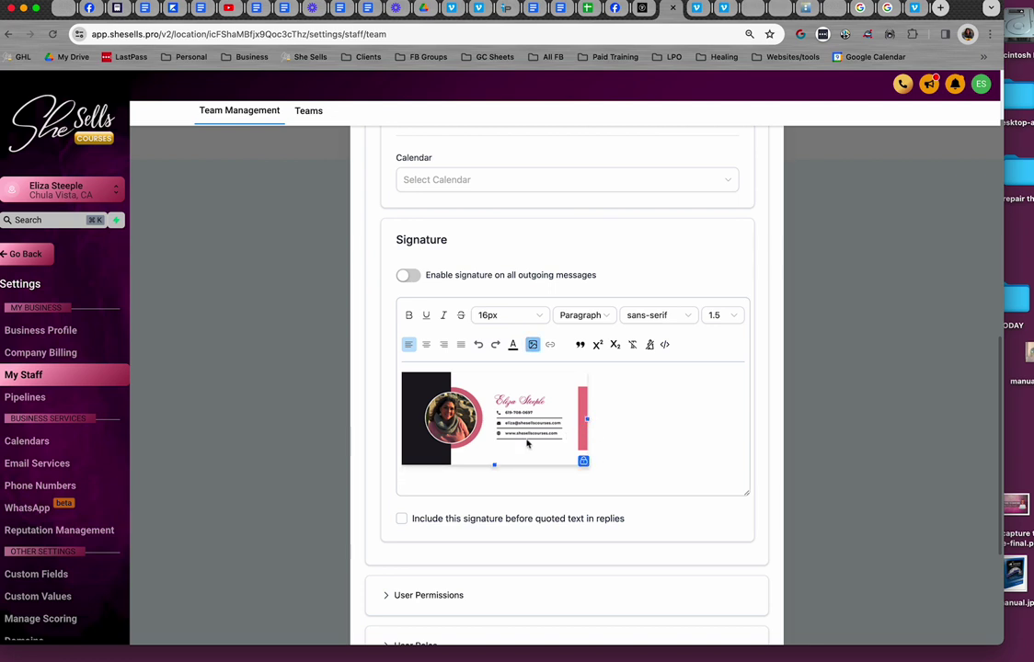
# Add a 'Regards,' line followed by the member's name below the signature image
pyautogui.click(620, 469)
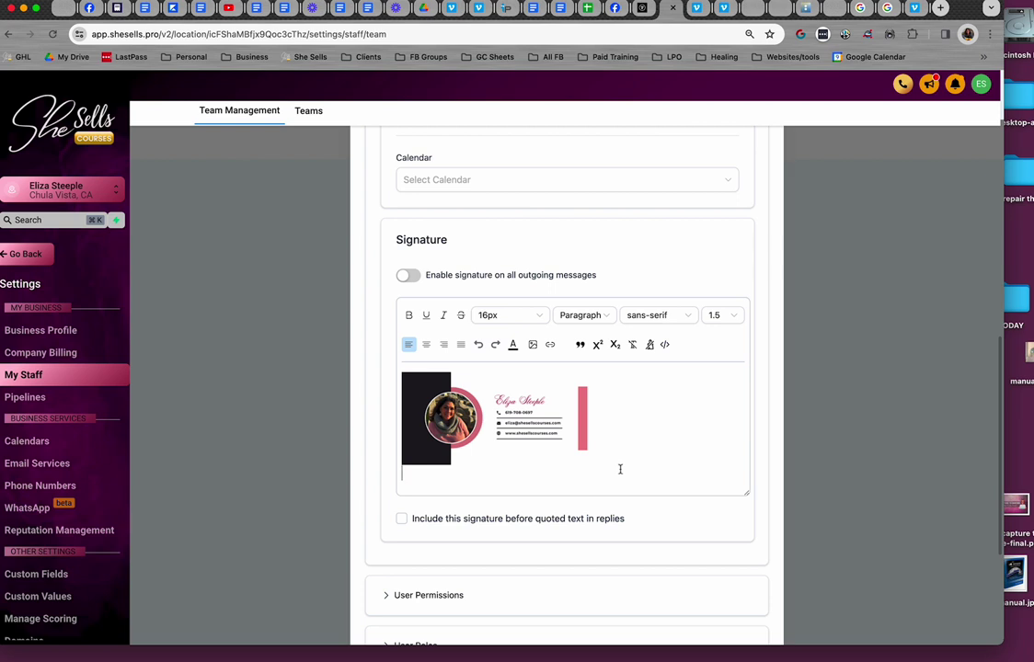
pyautogui.press('Return')
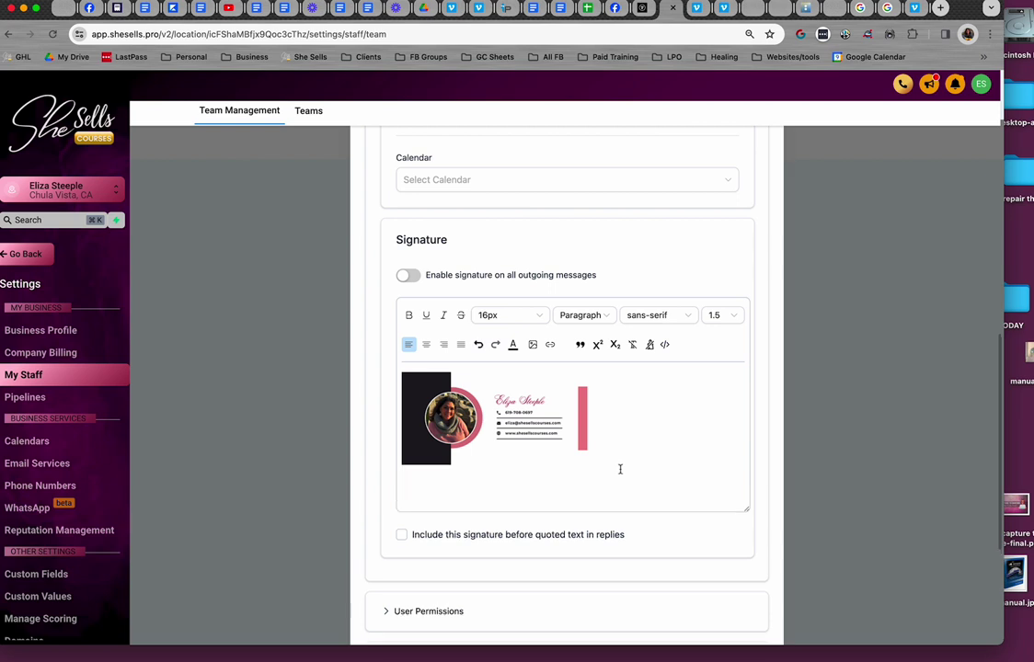
pyautogui.write('REgrd')
pyautogui.press('BackSpace')
pyautogui.press('BackSpace')
pyautogui.press('BackSpace')
pyautogui.write('egards,')
pyautogui.press('Return')
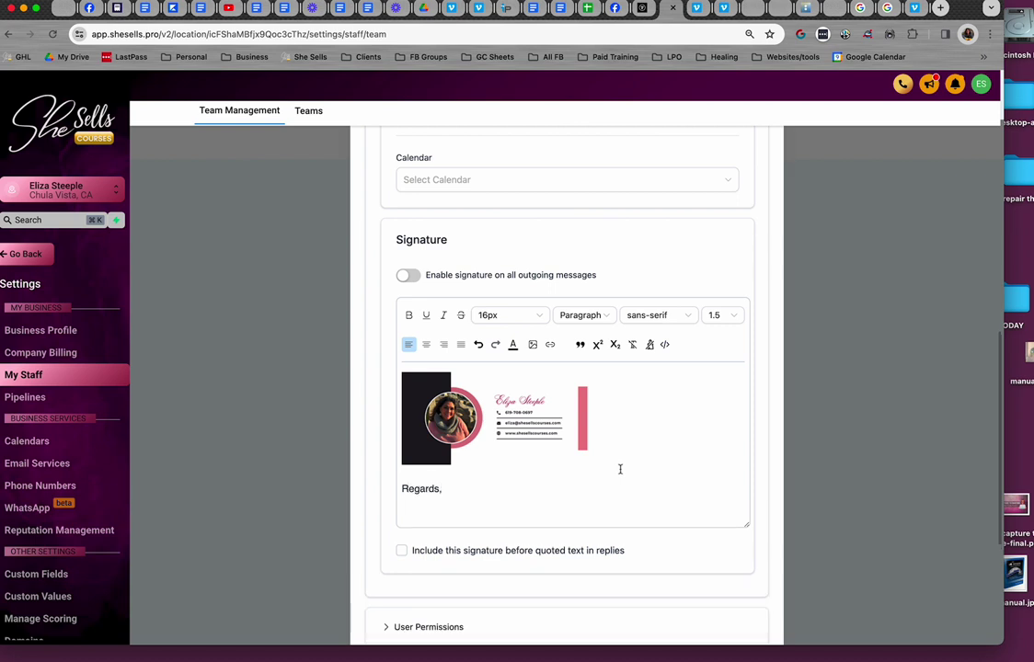
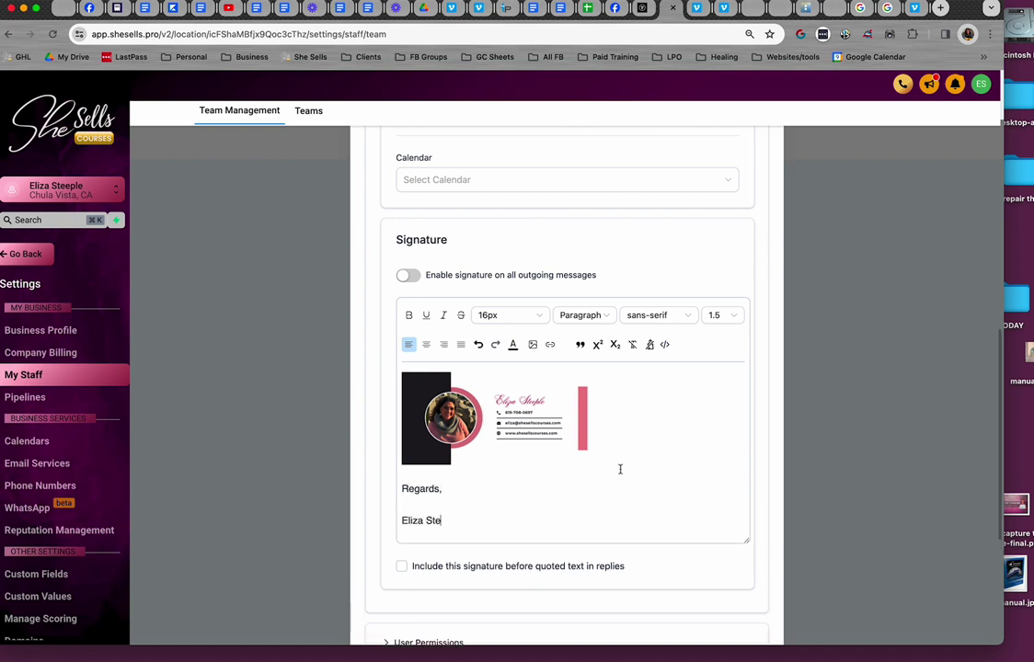
# Color the name line pink (#FF008F)
pyautogui.moveTo(467, 520); pyautogui.dragTo(382, 521)
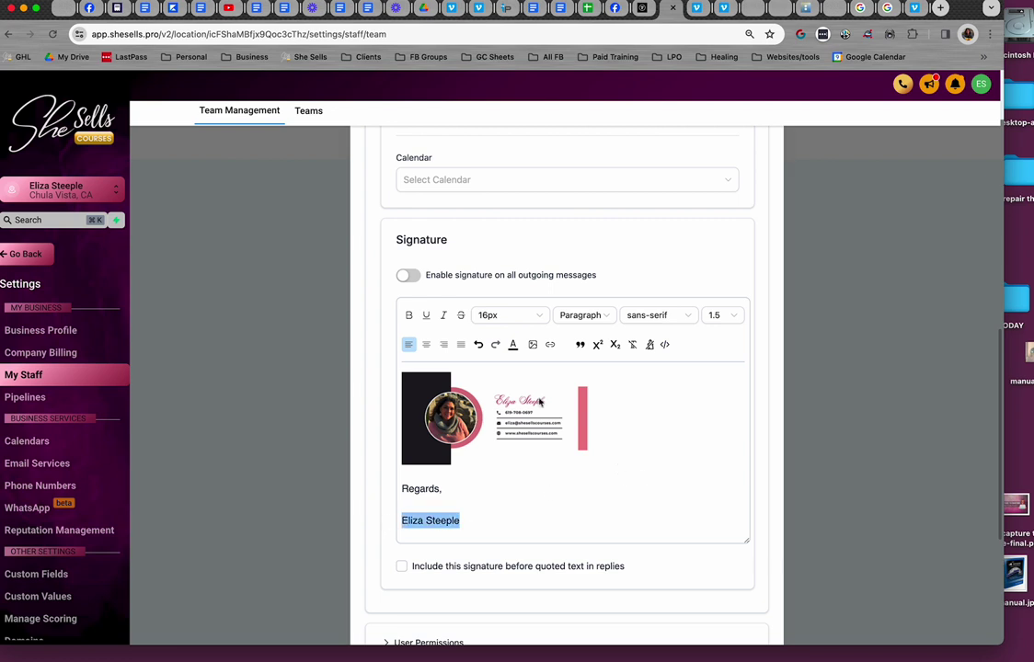
pyautogui.click(513, 348)
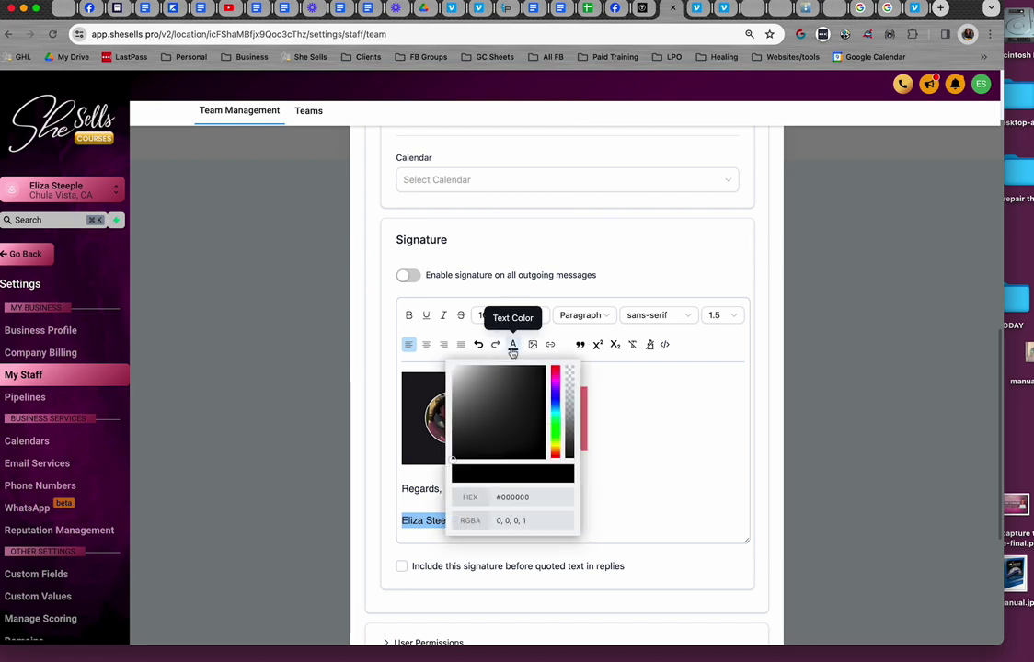
pyautogui.click(556, 378)
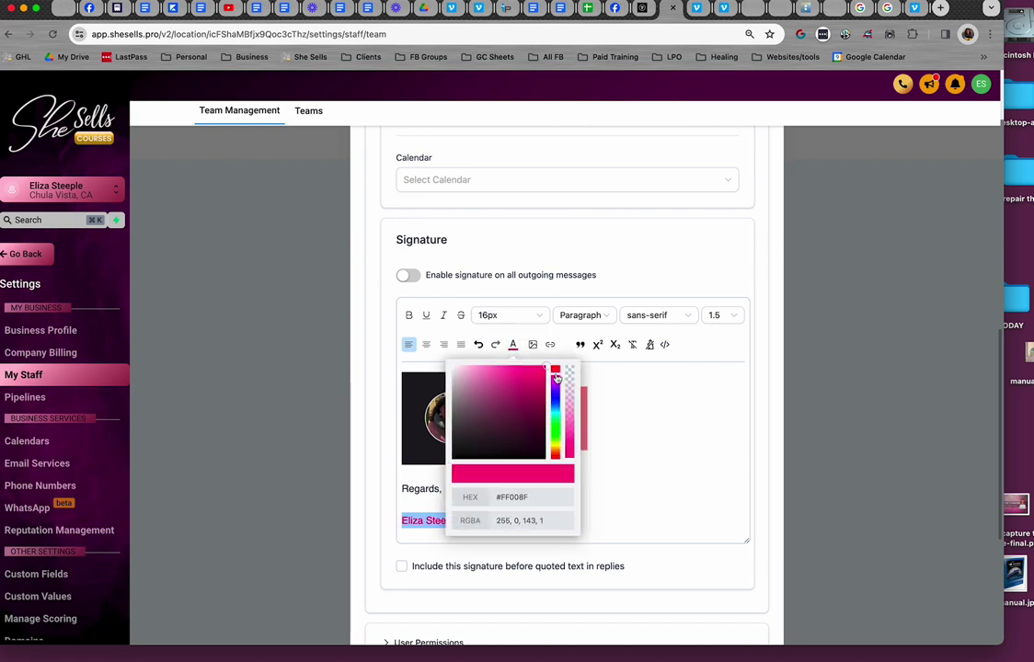
pyautogui.click(547, 455)
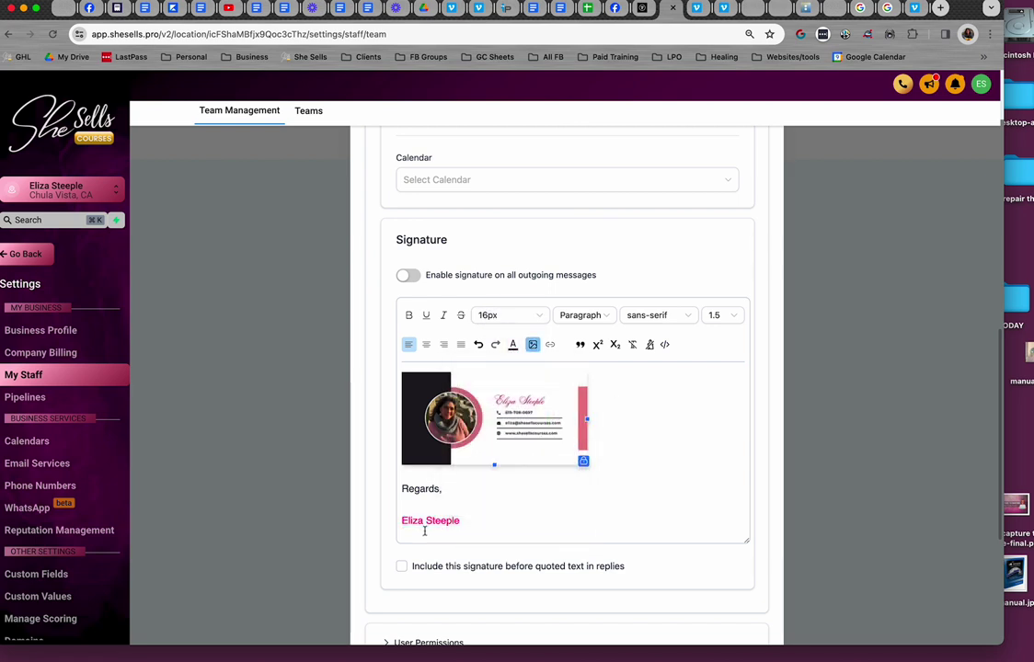
pyautogui.press('super+a')
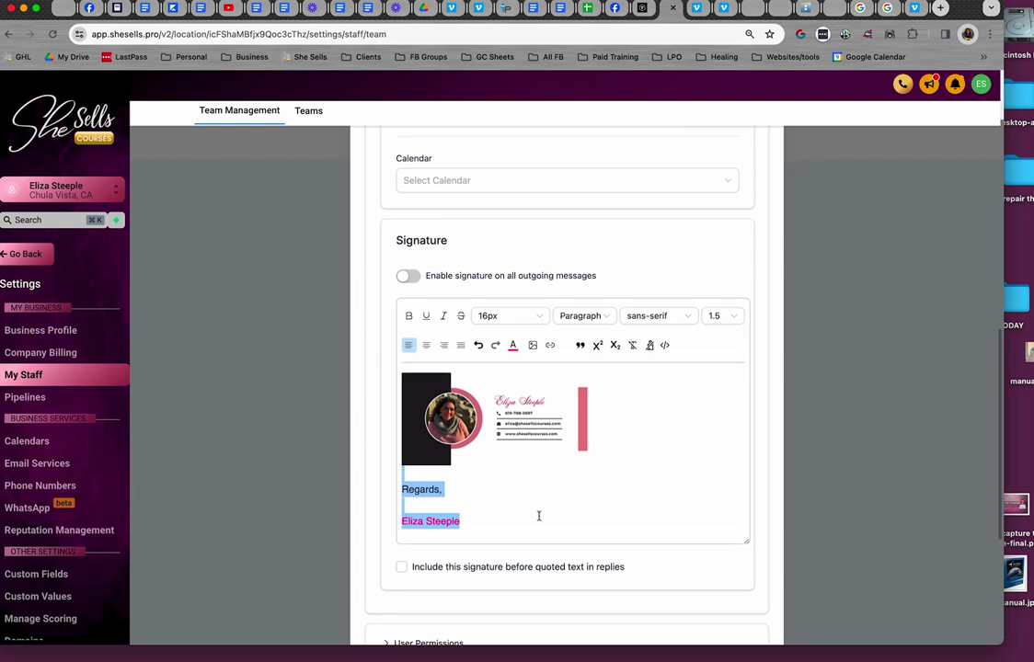
pyautogui.click(286, 411)
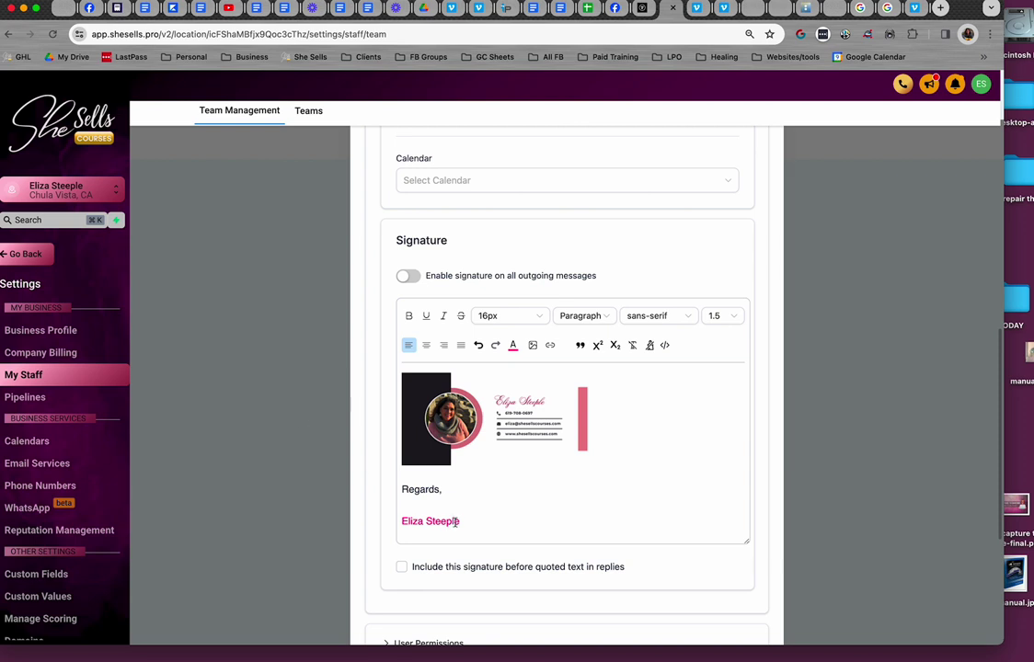
# Delete the Regards and name lines, then save the staff profile and dismiss the confirmation
pyautogui.press('BackSpace')
pyautogui.press('BackSpace')
pyautogui.press('BackSpace')
pyautogui.press('BackSpace')
pyautogui.press('BackSpace')
pyautogui.press('BackSpace')
pyautogui.press('BackSpace')
pyautogui.press('BackSpace')
pyautogui.press('BackSpace')
pyautogui.press('BackSpace')
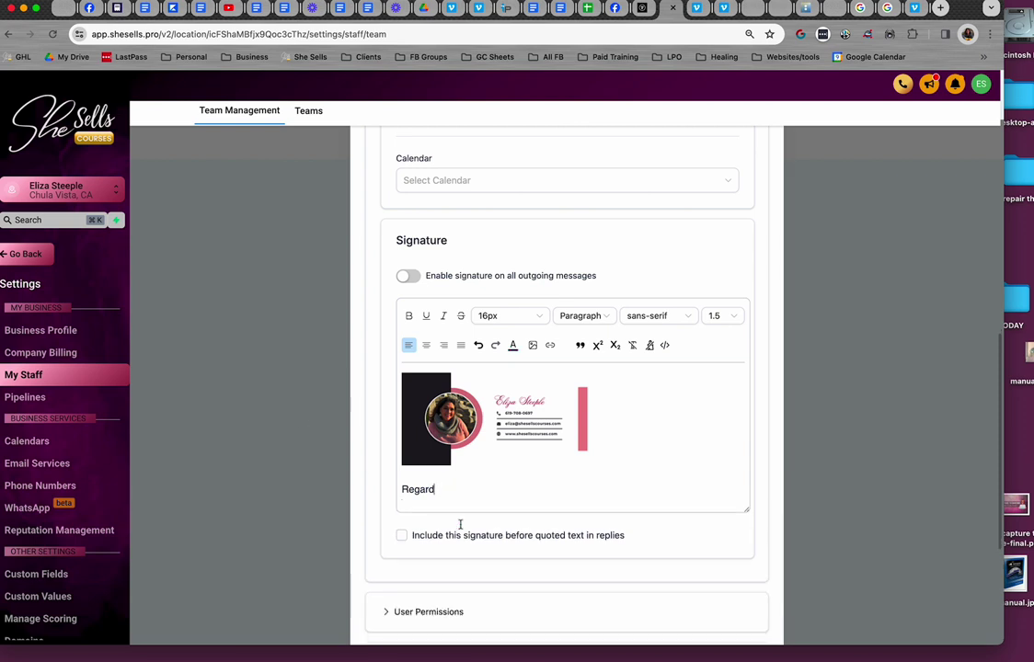
pyautogui.press('BackSpace')
pyautogui.press('BackSpace')
pyautogui.press('BackSpace')
pyautogui.press('BackSpace')
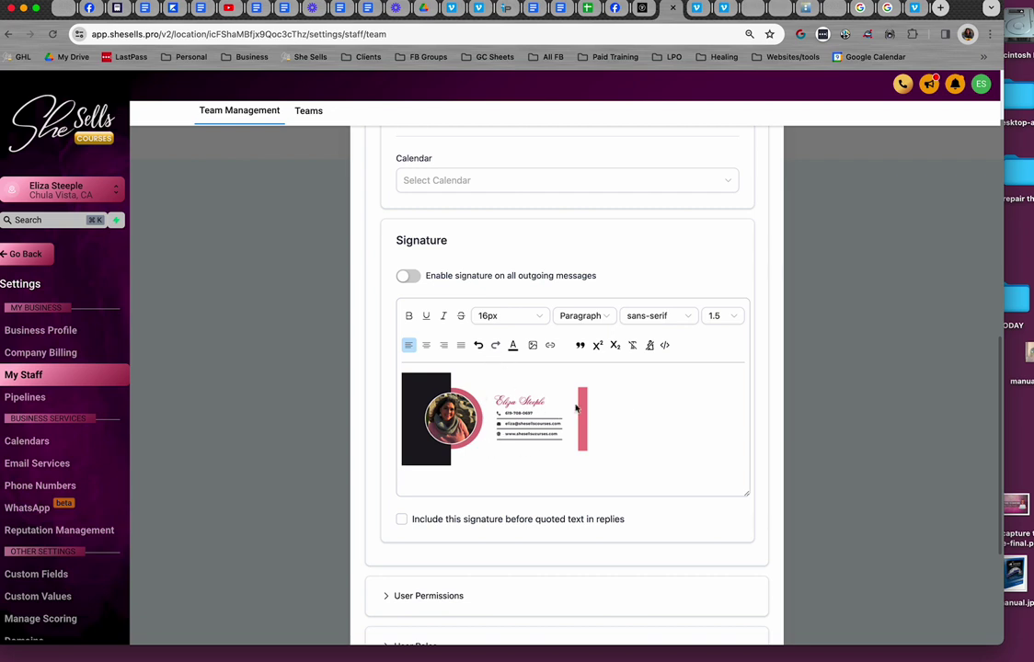
pyautogui.scroll(-5, 629, 415)
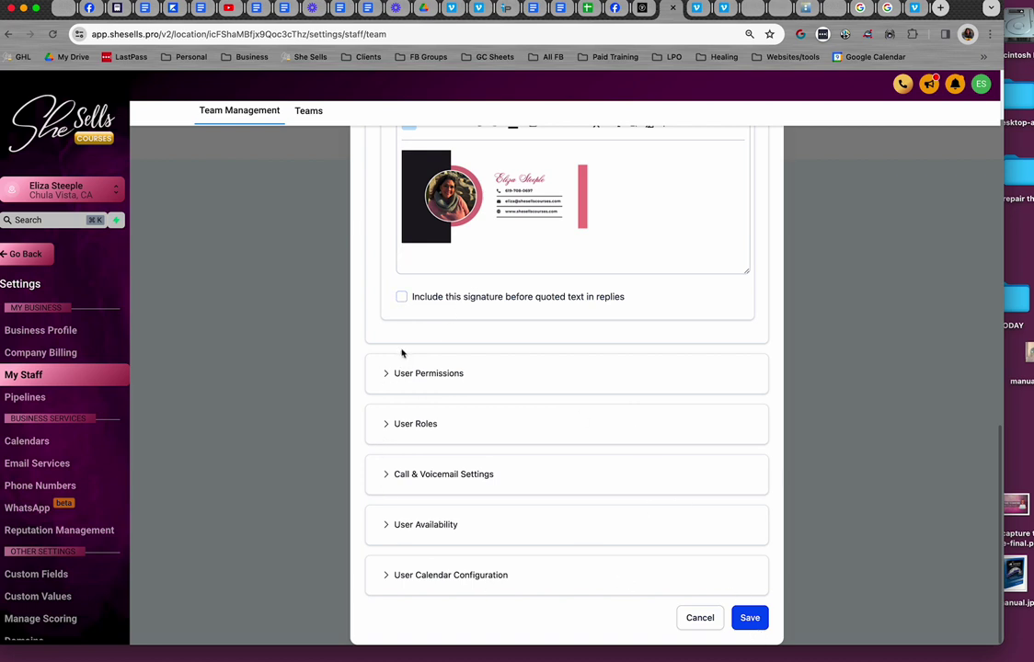
pyautogui.click(750, 618)
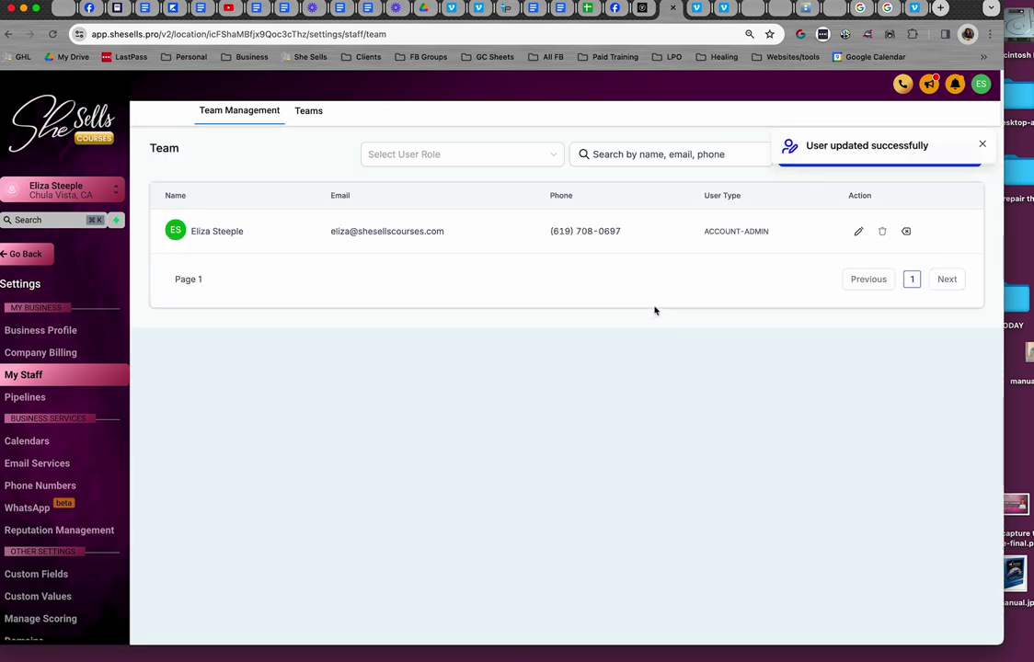
pyautogui.click(980, 146)
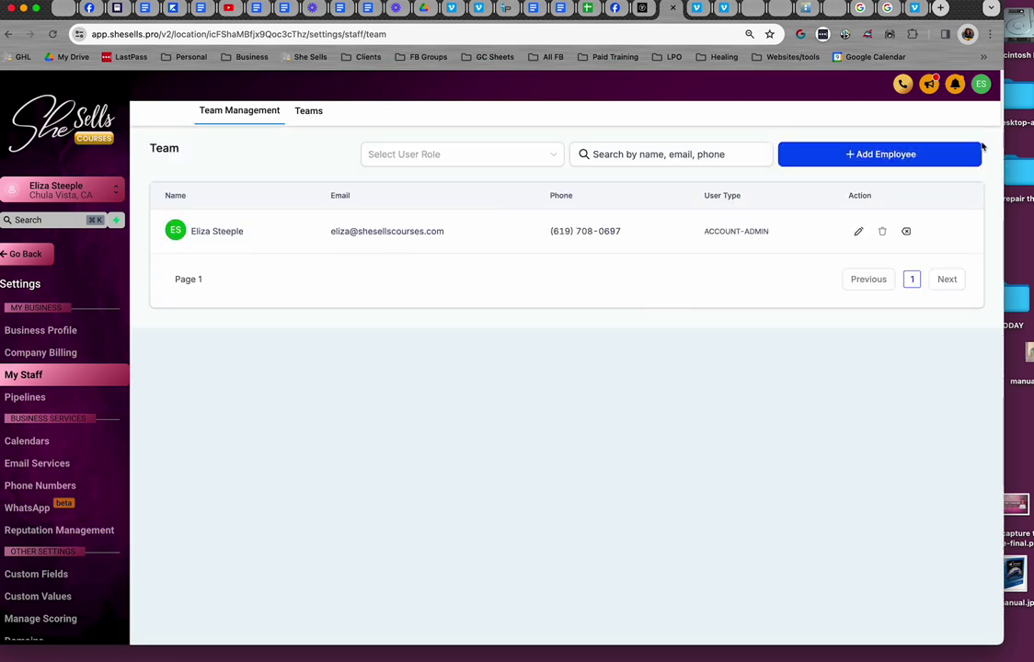